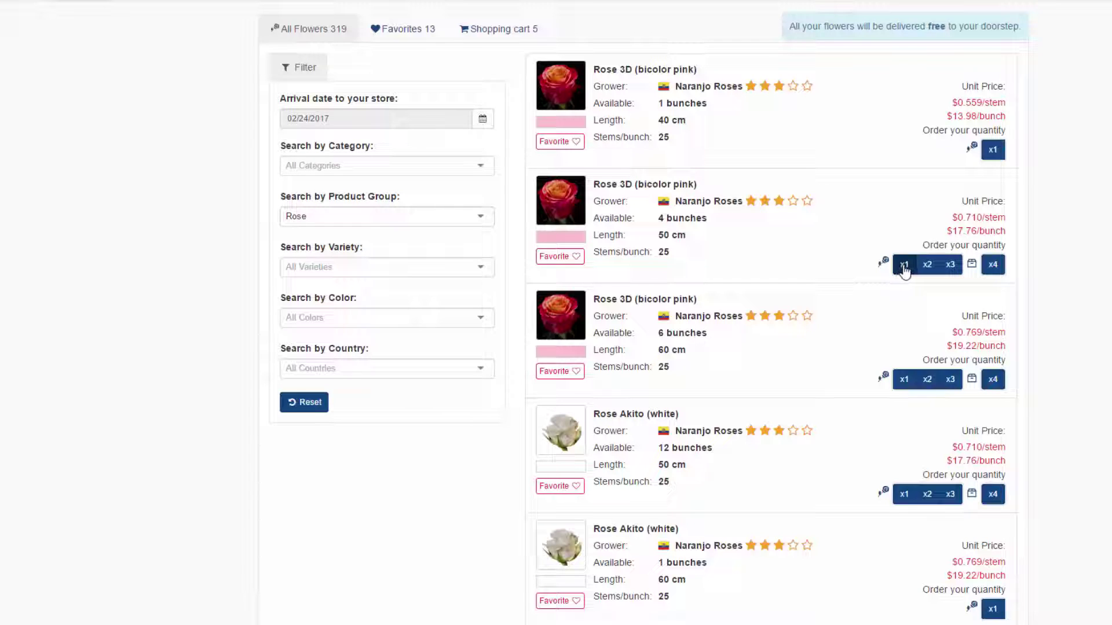
Add one bunch of Rose 3D 50 cm (25 stems), filling the box to 1/4.
click(904, 266)
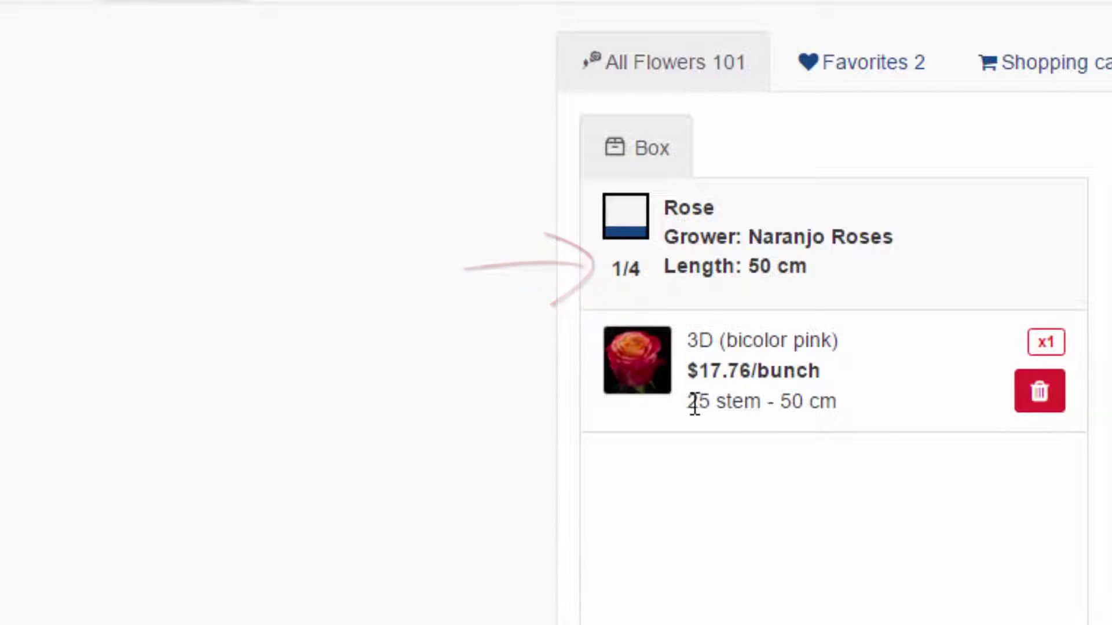
drag(727, 402, 687, 401)
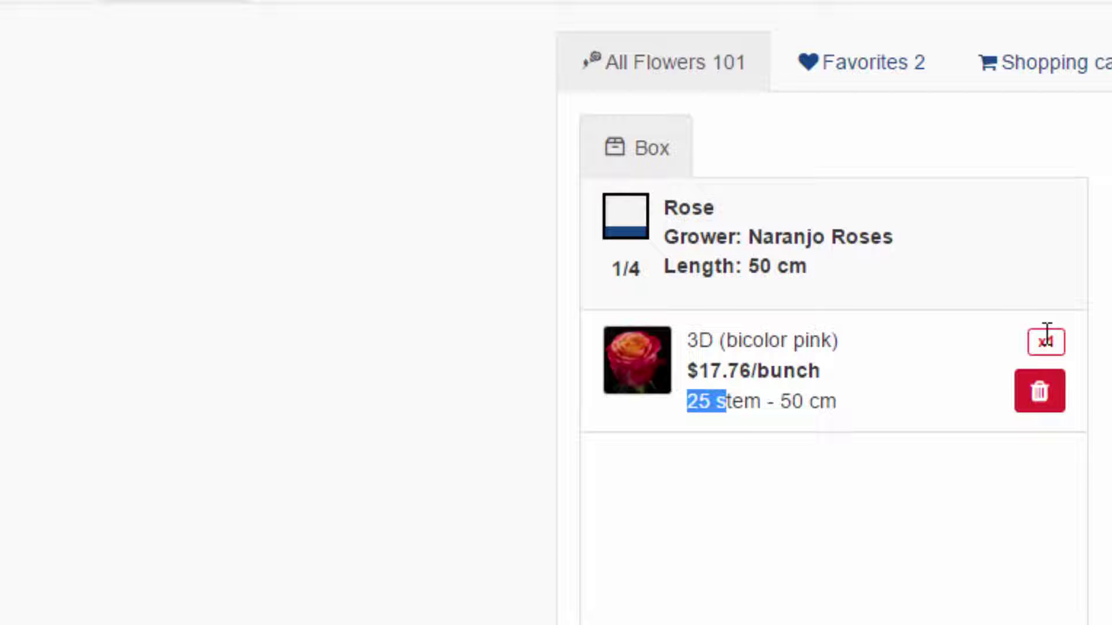
double_click(632, 268)
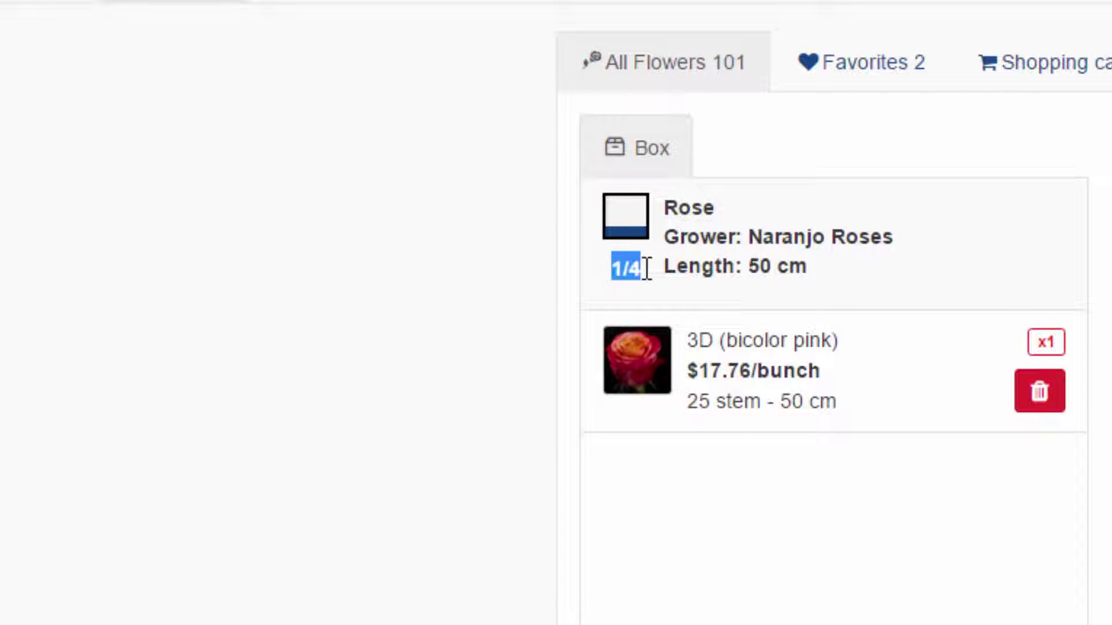
click(924, 278)
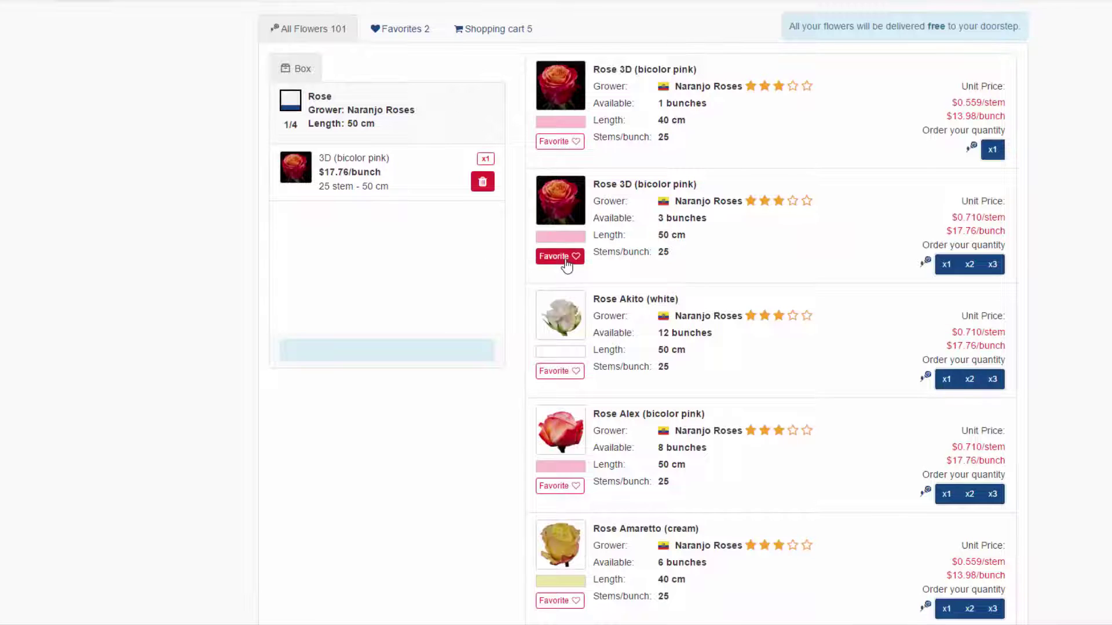
scroll(724, 350, down, 1)
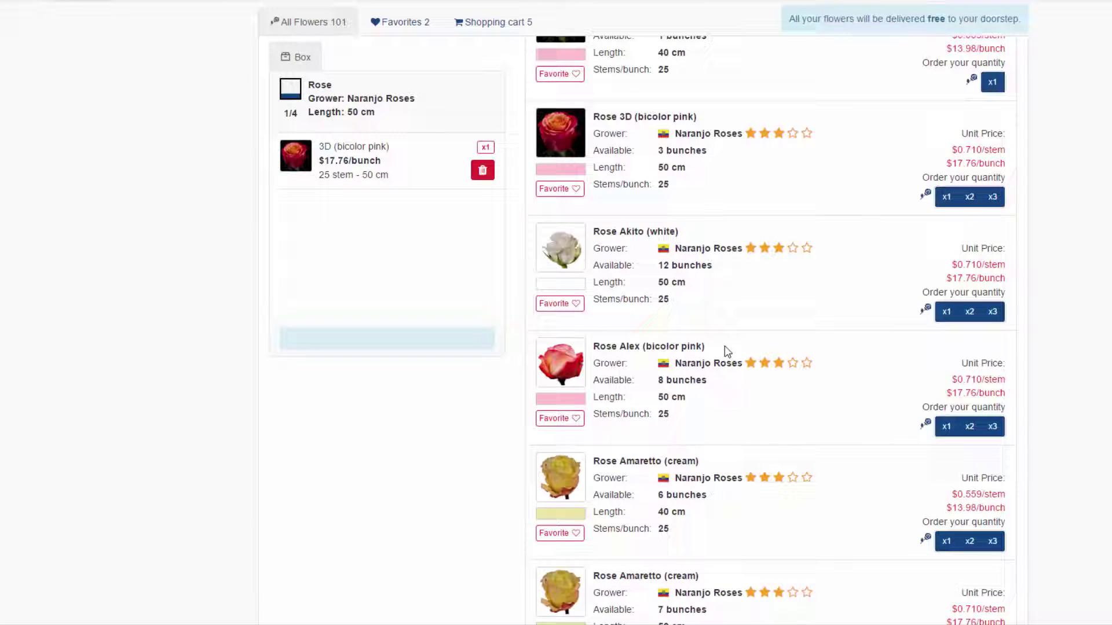
triple_click(687, 280)
triple_click(680, 513)
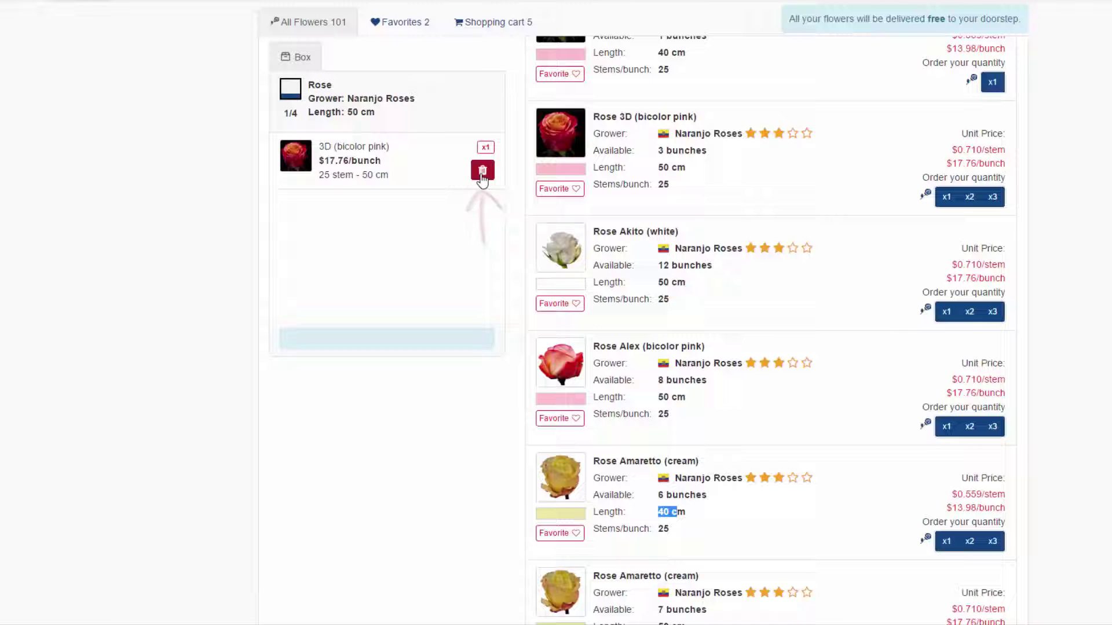
click(806, 298)
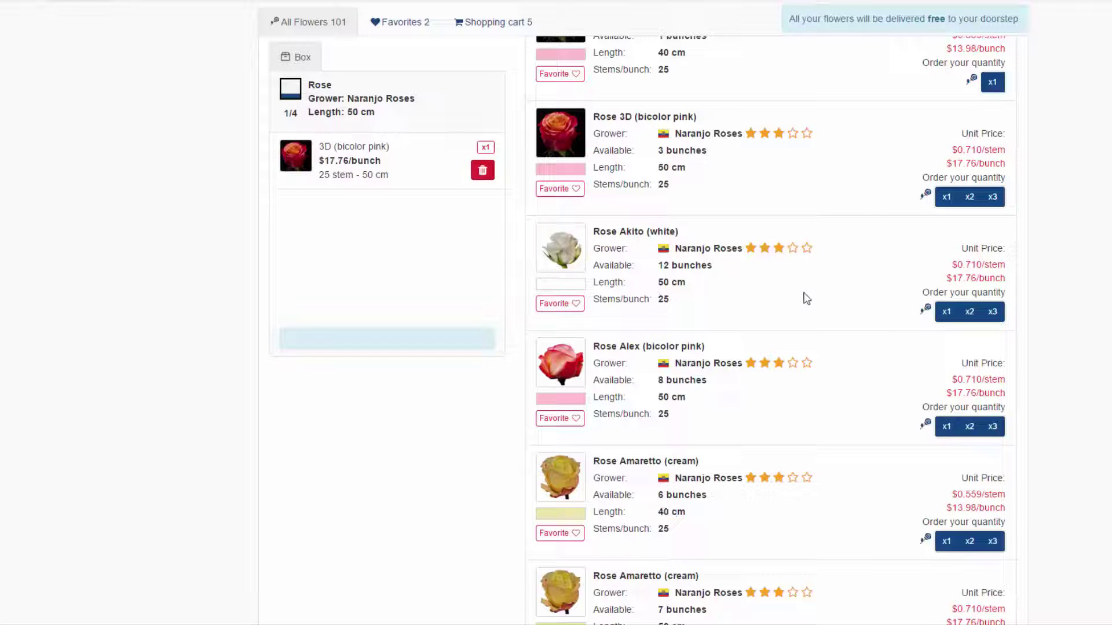
Add two bunches of white Akito 50 cm roses, bringing the box to 3/4.
click(969, 315)
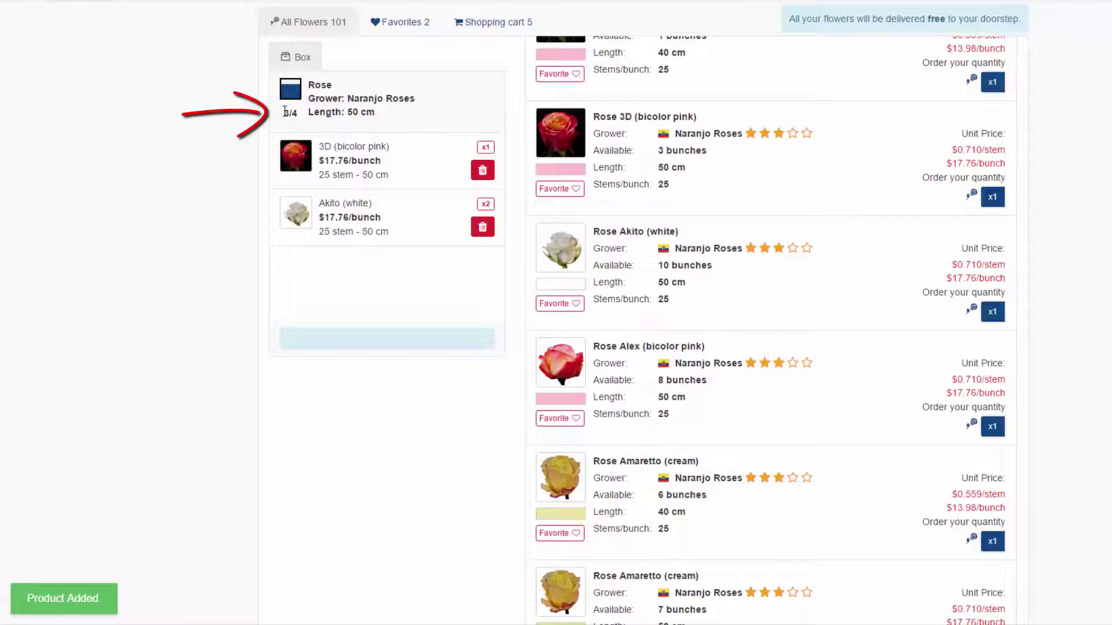
drag(285, 113, 303, 112)
scroll(735, 447, down, 5)
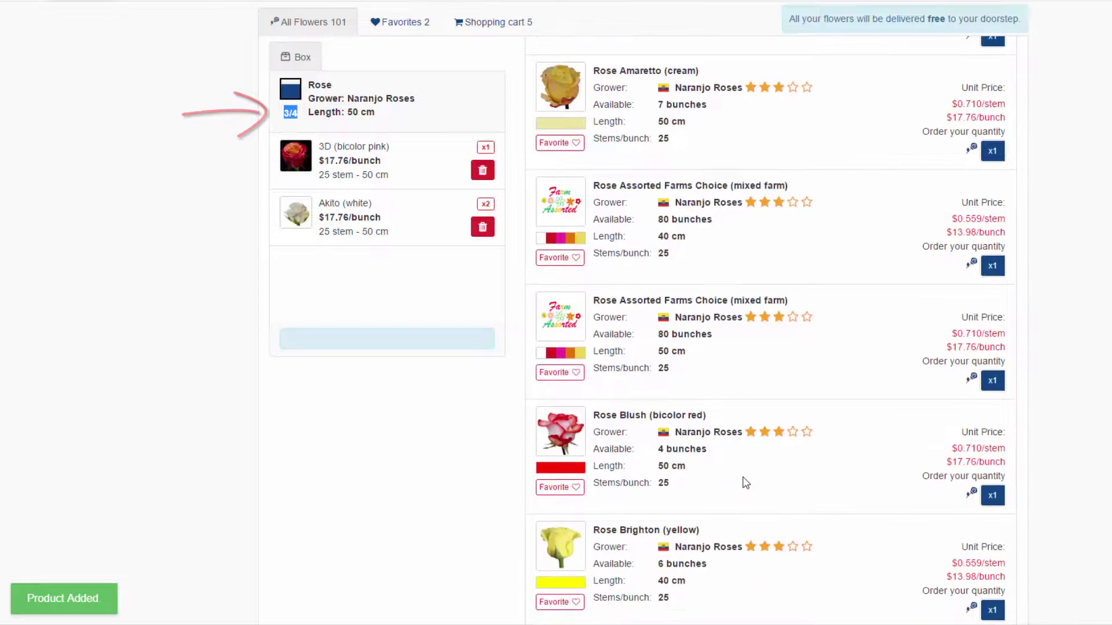
scroll(744, 483, down, 5)
scroll(743, 483, down, 3)
scroll(744, 479, down, 3)
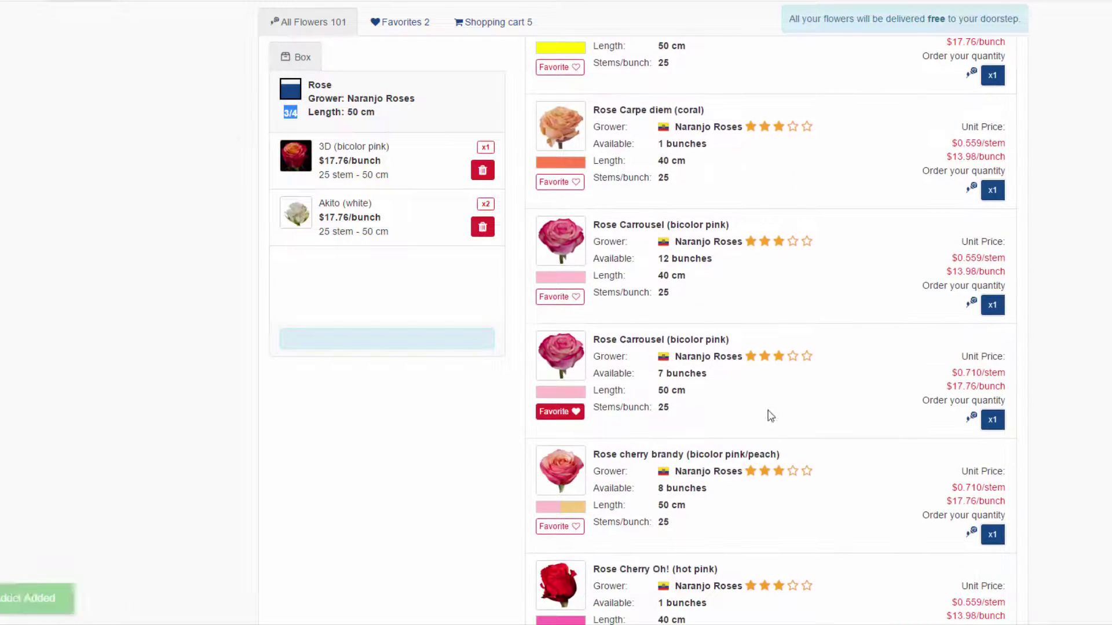
Add one bunch of bicolor pink Carrousel 50 cm roses to complete the box.
click(991, 423)
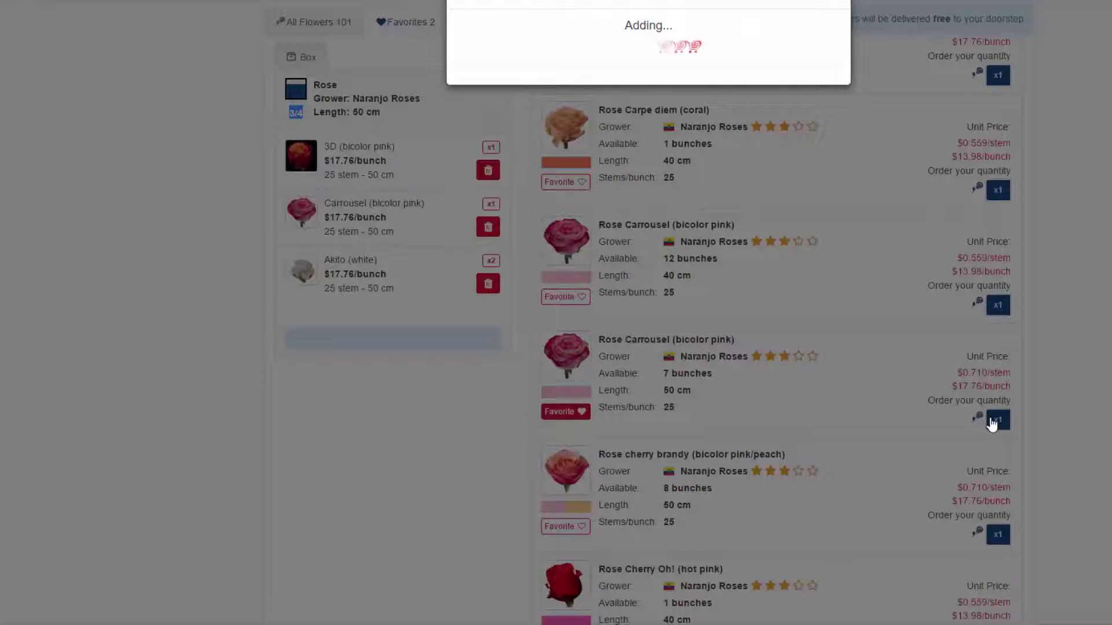